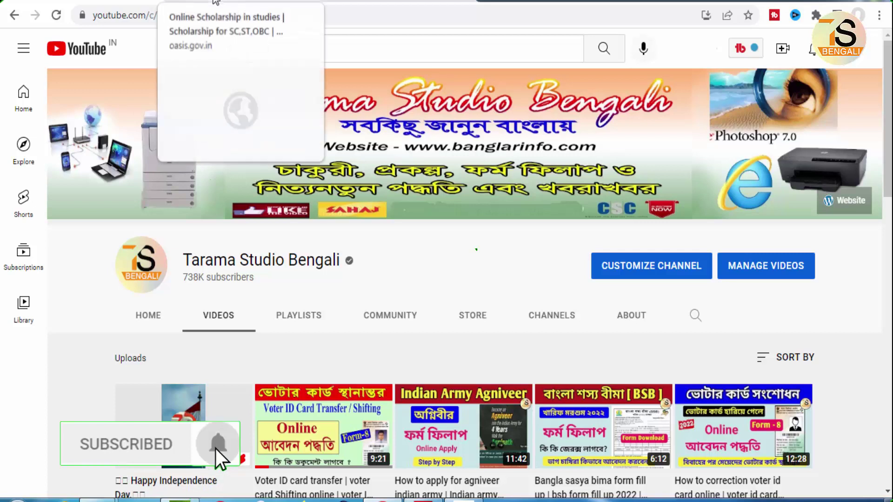
Step: Switch to the OASIS scholarship portal and open the Student's Registration page
{"action": "left_click", "coordinate": [215, 3]}
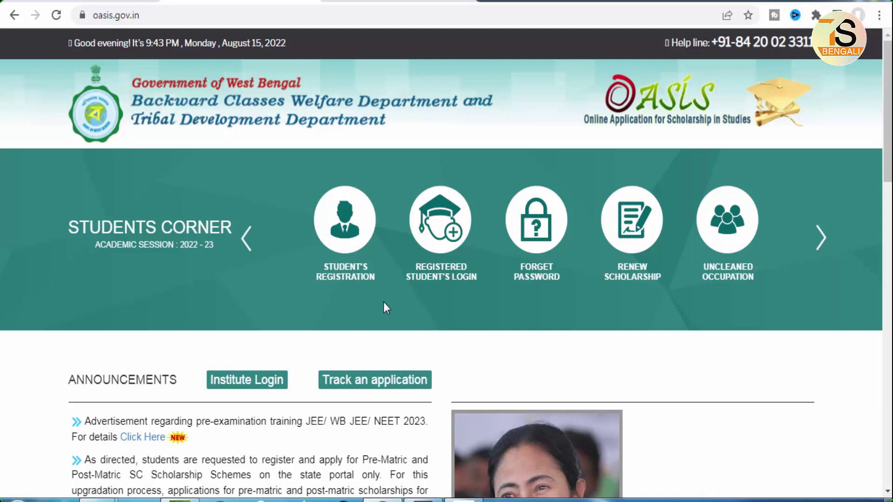
{"action": "scroll", "coordinate": [491, 319], "scroll_direction": "down", "scroll_amount": 3}
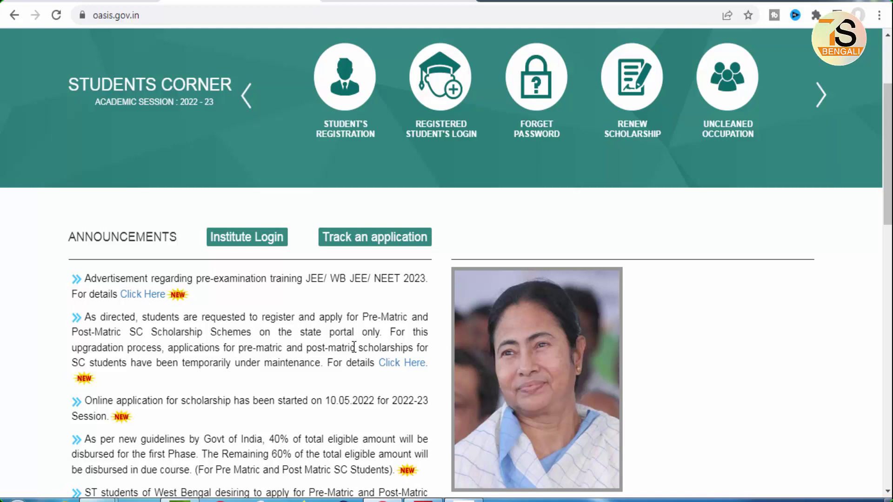
{"action": "scroll", "coordinate": [353, 346], "scroll_direction": "up", "scroll_amount": 3}
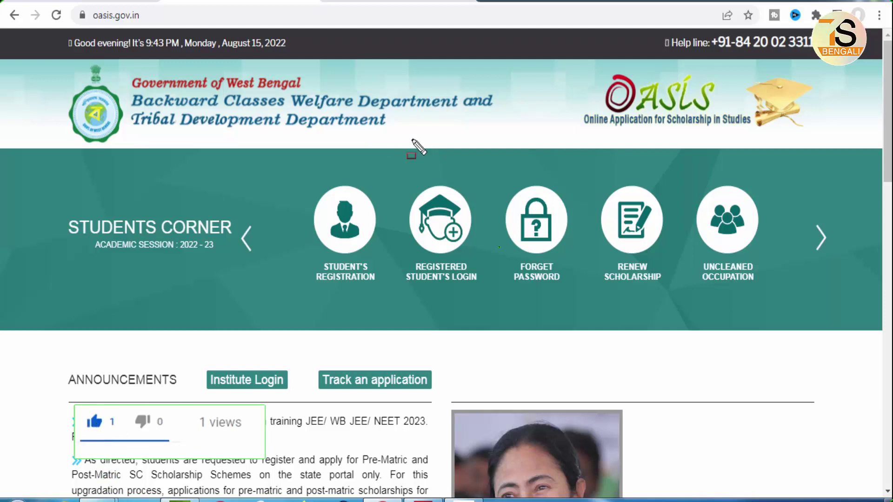
{"action": "mouse_move", "coordinate": [77, 5]}
{"action": "left_mouse_down"}
{"action": "mouse_move", "coordinate": [136, 32]}
{"action": "mouse_move", "coordinate": [159, 30]}
{"action": "left_mouse_up"}
{"action": "left_click_drag", "start_coordinate": [298, 178], "coordinate": [391, 301]}
{"action": "key", "text": "Escape"}
{"action": "left_click", "coordinate": [354, 239]}
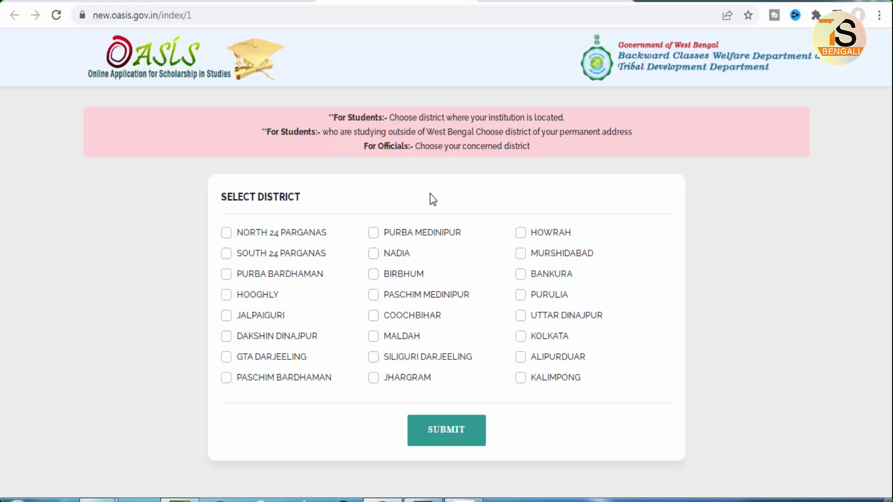
Step: Select PURBA BARDHAMAN as the institution's district, submit it and confirm the choice
{"action": "key", "text": "ctrl+alt+g"}
{"action": "mouse_move", "coordinate": [240, 95]}
{"action": "left_mouse_down"}
{"action": "mouse_move", "coordinate": [465, 171]}
{"action": "mouse_move", "coordinate": [652, 165]}
{"action": "left_mouse_up"}
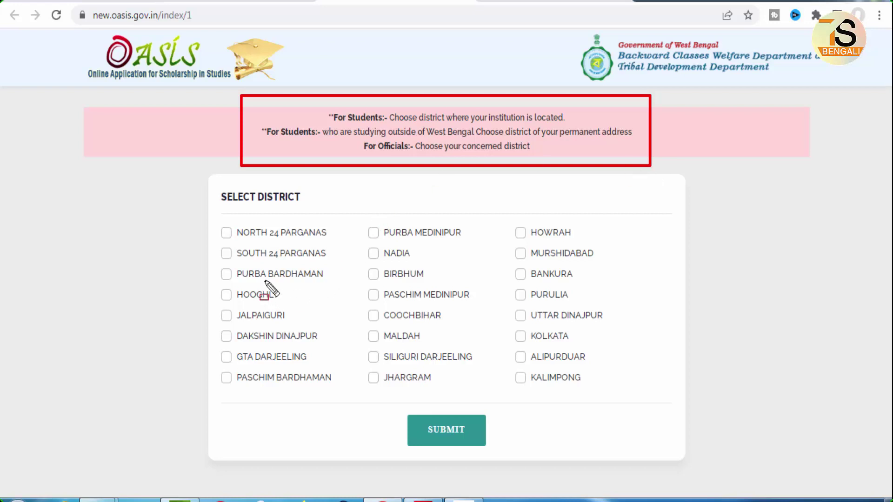
{"action": "key", "text": "Escape"}
{"action": "left_click", "coordinate": [225, 275]}
{"action": "left_click", "coordinate": [439, 433]}
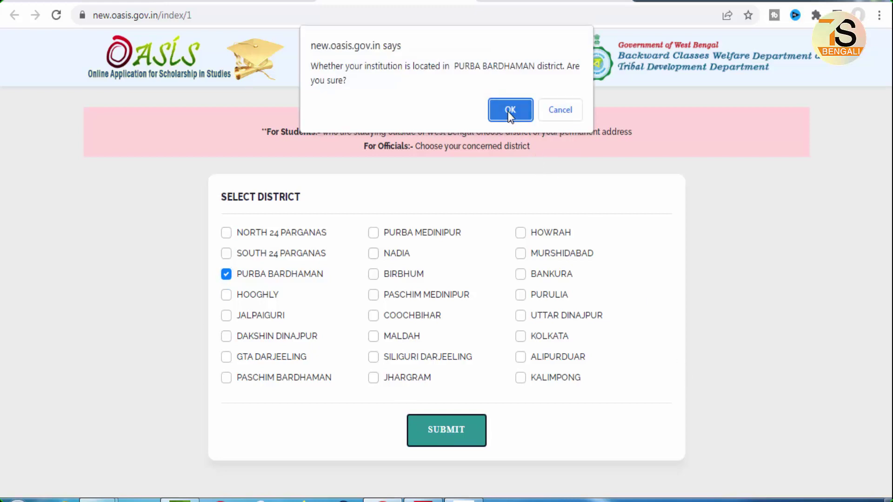
{"action": "left_click", "coordinate": [509, 111]}
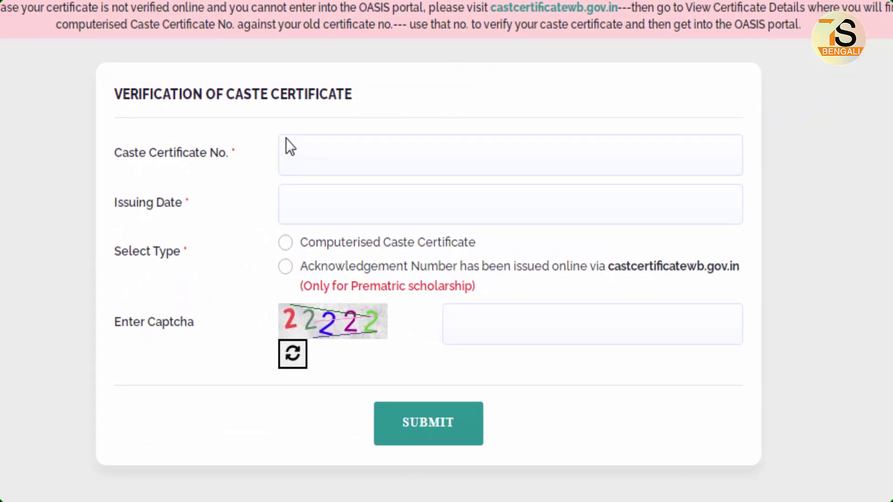
Step: Set the type to Computerised Caste Certificate in the caste certificate verification form
{"action": "left_click_drag", "start_coordinate": [281, 134], "coordinate": [537, 169]}
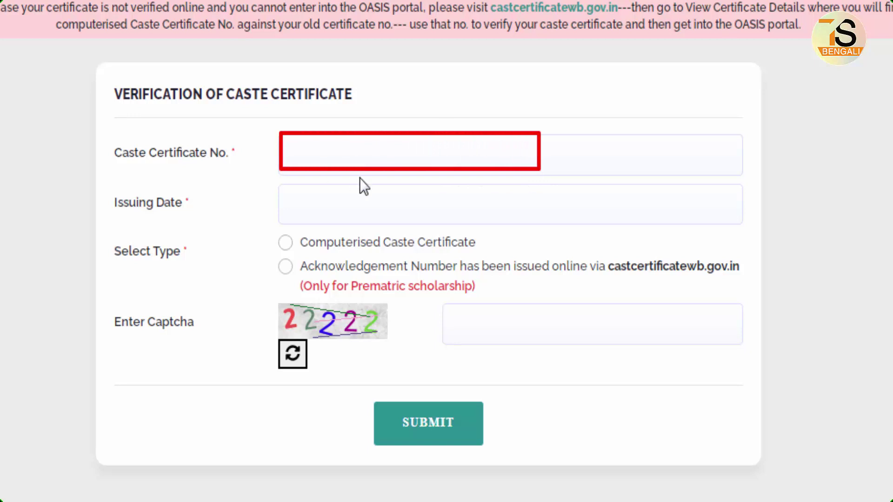
{"action": "left_click_drag", "start_coordinate": [281, 182], "coordinate": [478, 217]}
{"action": "key", "text": "Escape"}
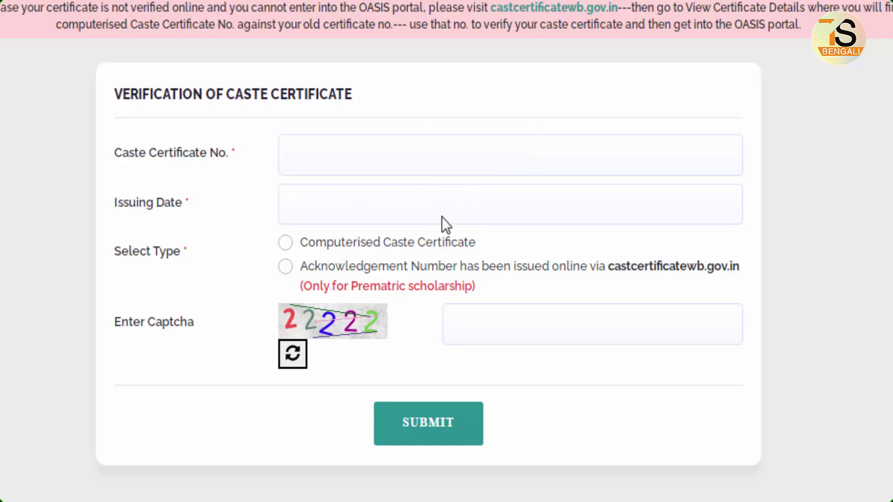
{"action": "left_click", "coordinate": [442, 217]}
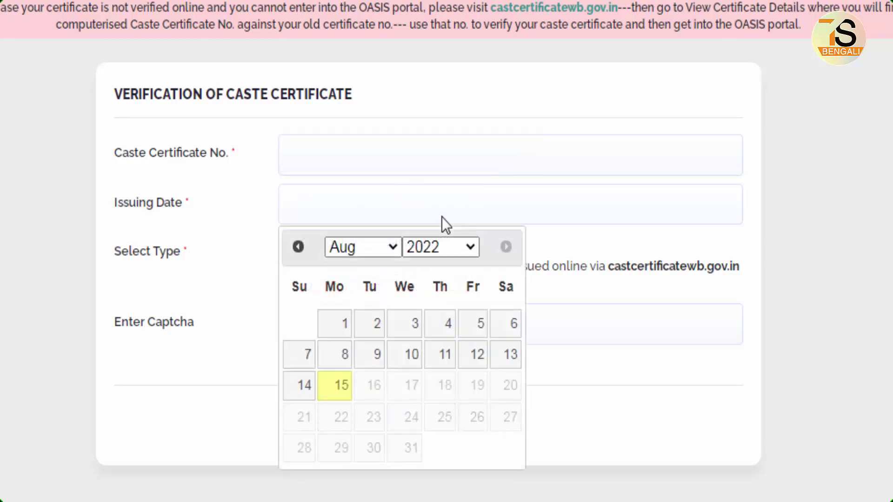
{"action": "left_click", "coordinate": [233, 230]}
{"action": "left_click_drag", "start_coordinate": [276, 228], "coordinate": [301, 256]}
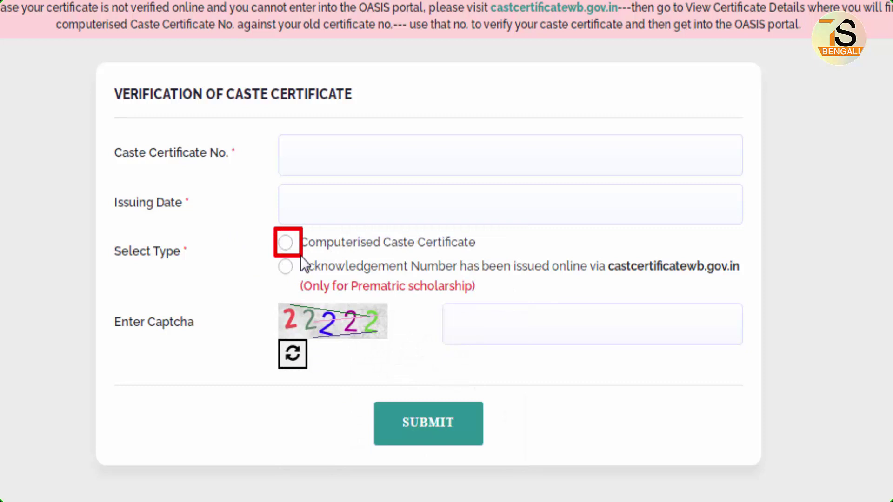
{"action": "key", "text": "Escape"}
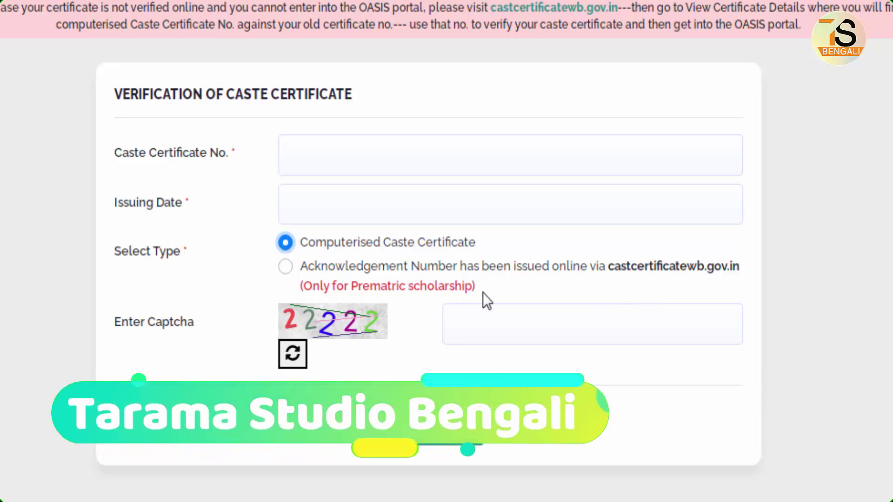
{"action": "left_click", "coordinate": [286, 268]}
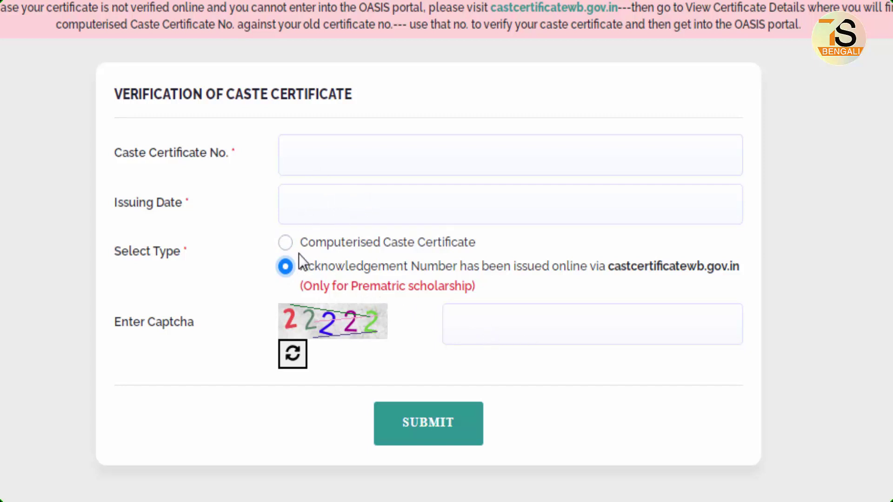
{"action": "left_click", "coordinate": [288, 243]}
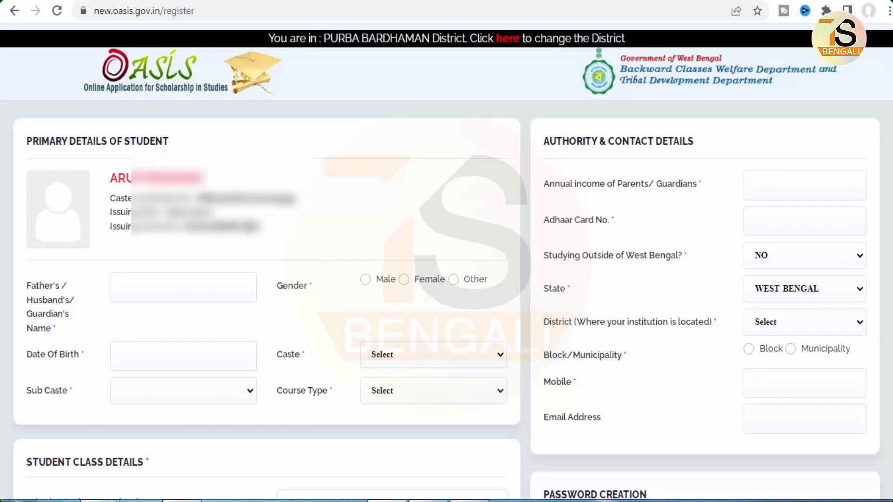
Step: Set the caste to SC in the student's primary details
{"action": "mouse_move", "coordinate": [20, 156]}
{"action": "left_mouse_down"}
{"action": "mouse_move", "coordinate": [196, 218]}
{"action": "mouse_move", "coordinate": [332, 250]}
{"action": "left_mouse_up"}
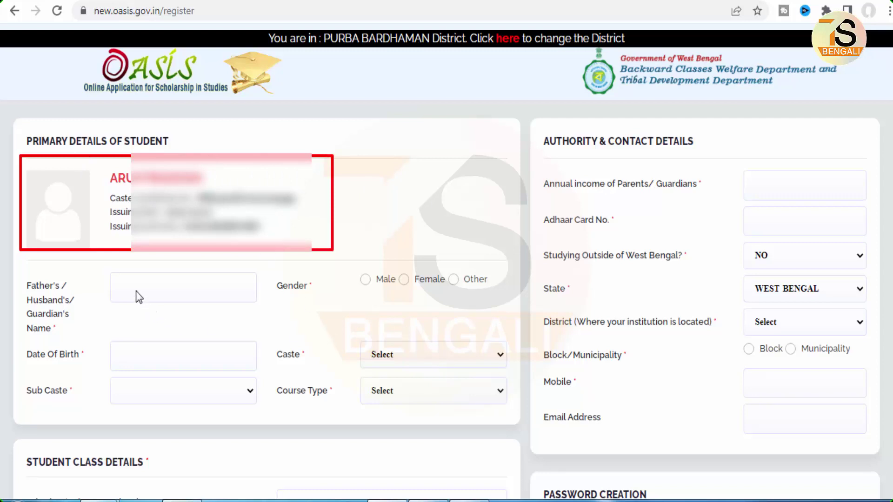
{"action": "left_click_drag", "start_coordinate": [112, 272], "coordinate": [236, 300]}
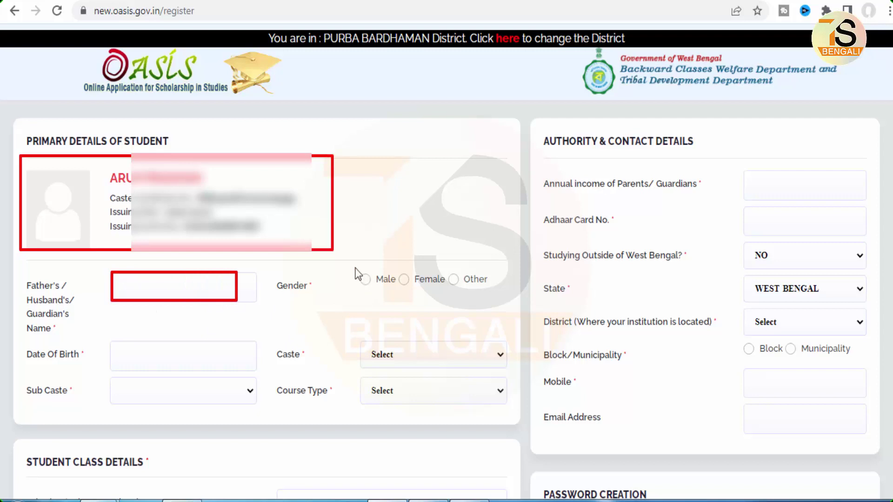
{"action": "left_click_drag", "start_coordinate": [367, 278], "coordinate": [482, 293]}
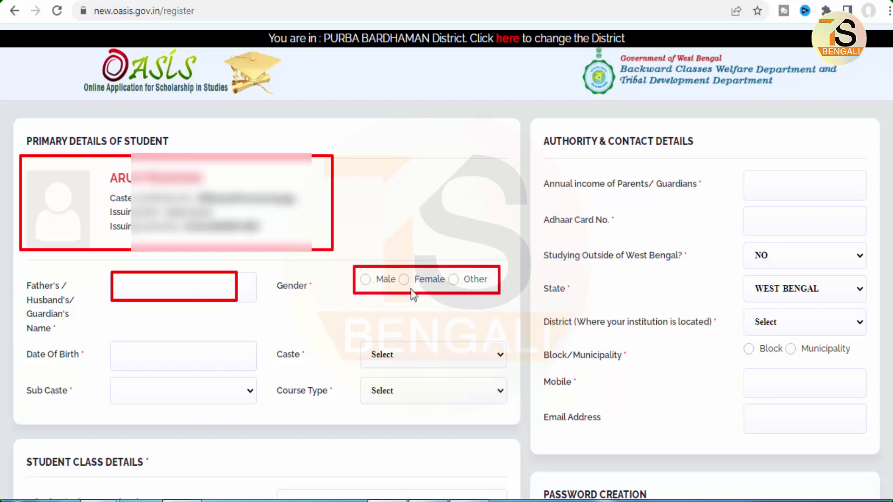
{"action": "left_click", "coordinate": [124, 351]}
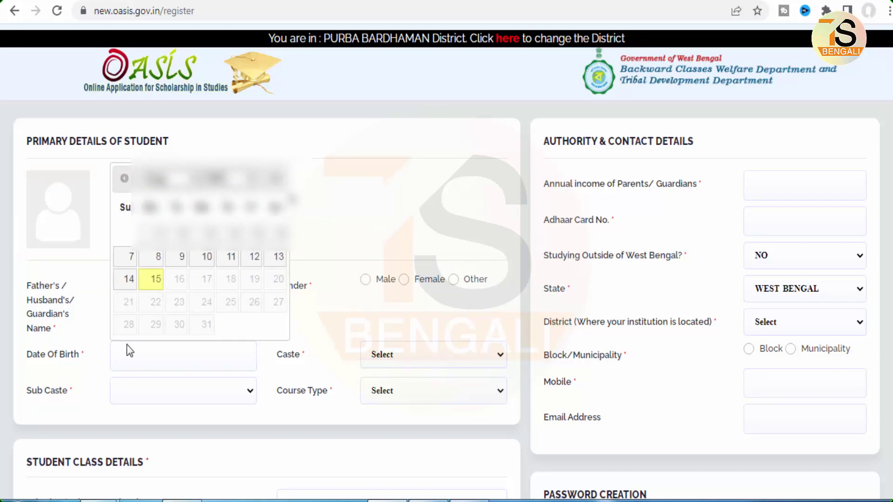
{"action": "left_click", "coordinate": [95, 343]}
{"action": "left_click", "coordinate": [428, 356]}
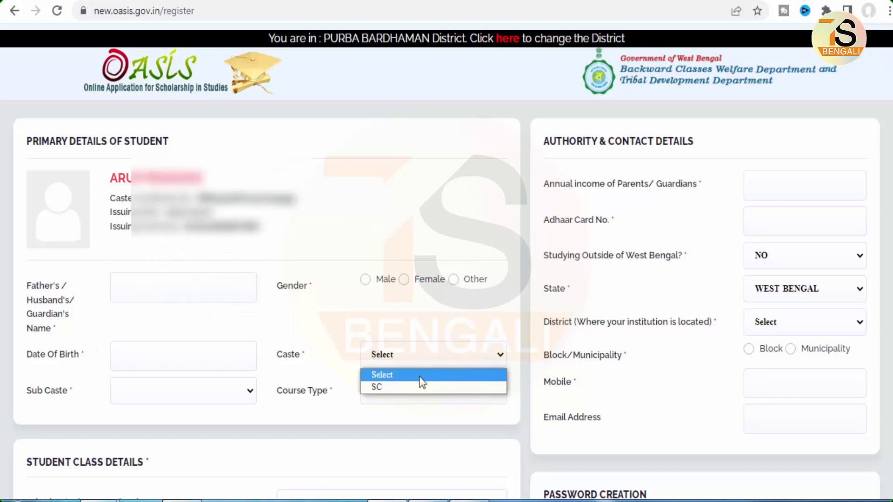
{"action": "left_click", "coordinate": [414, 386]}
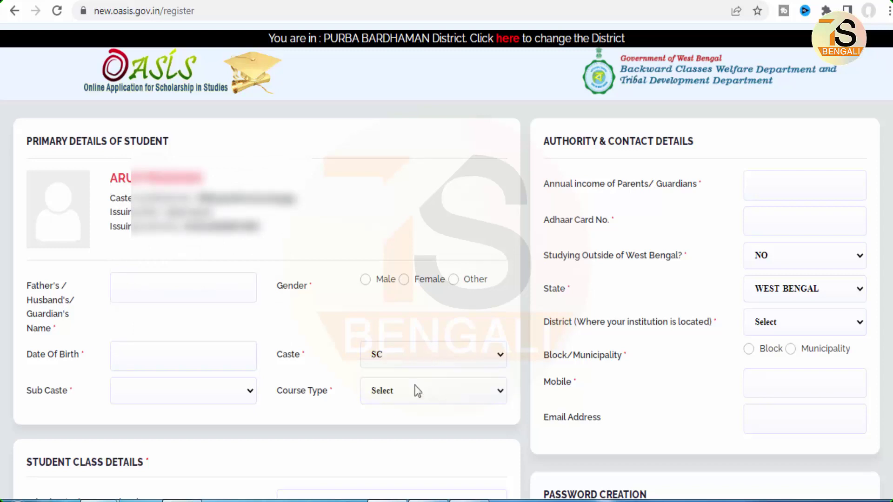
Step: Look through the sub caste options and set the course type to Regular Full Time
{"action": "left_click", "coordinate": [149, 393]}
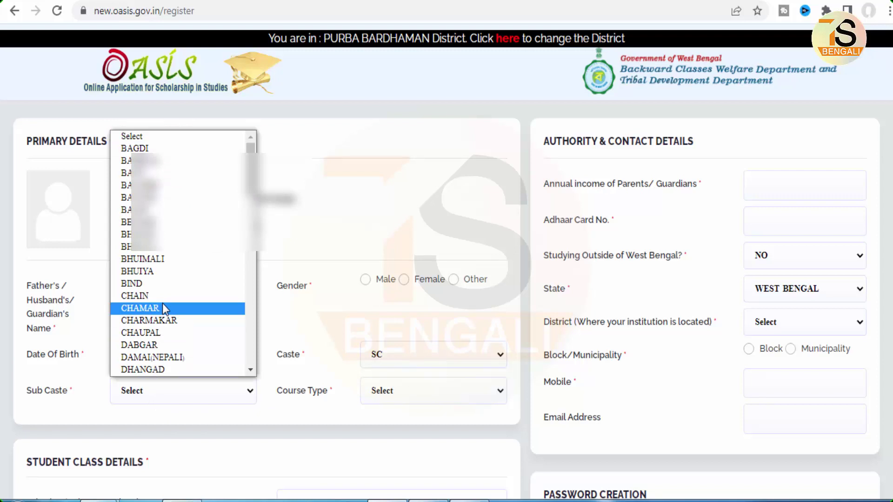
{"action": "left_click", "coordinate": [373, 426]}
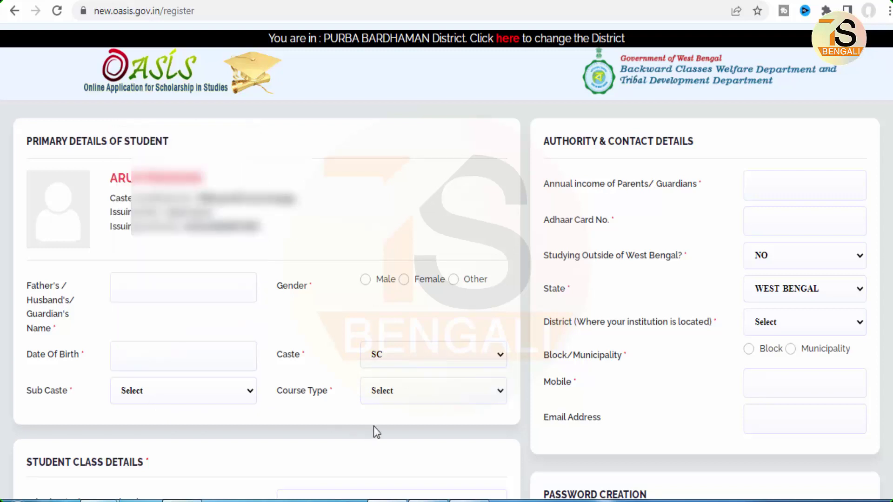
{"action": "left_click", "coordinate": [413, 392]}
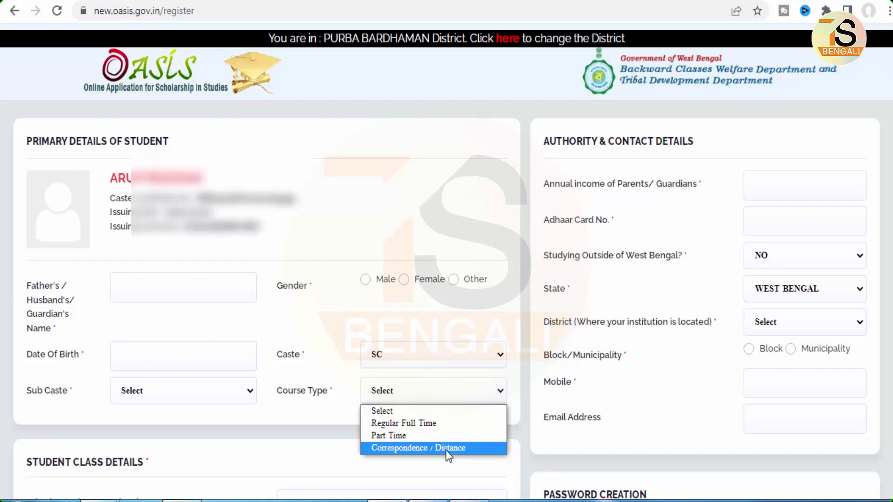
{"action": "left_click", "coordinate": [399, 424]}
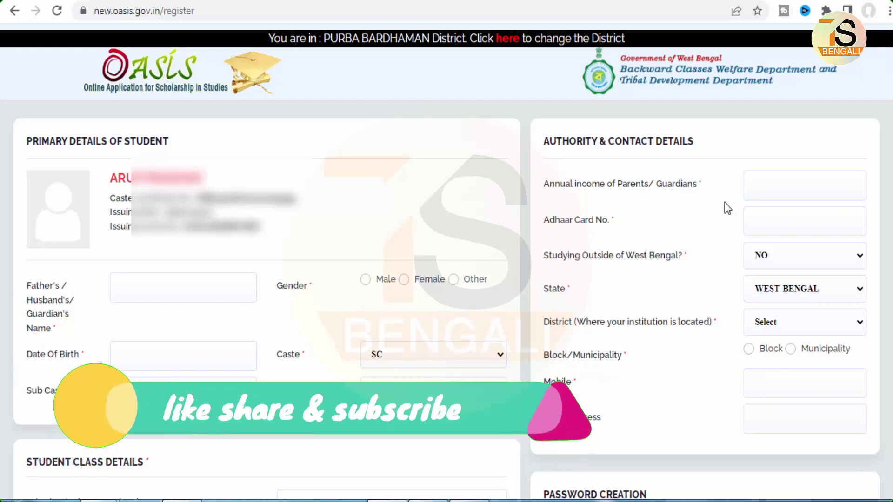
Step: Set the district where the institution is located to PURBA BARDHAMAN in the authority and contact details
{"action": "left_click_drag", "start_coordinate": [534, 129], "coordinate": [710, 153]}
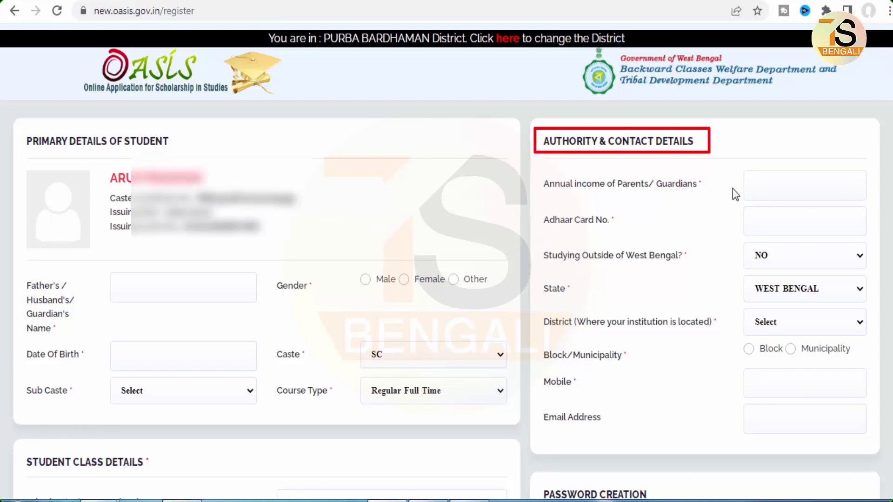
{"action": "left_click_drag", "start_coordinate": [740, 173], "coordinate": [854, 197]}
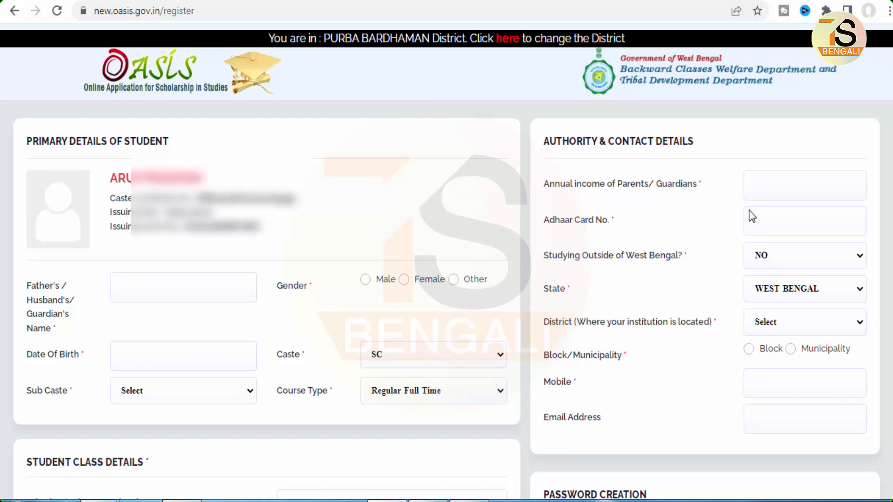
{"action": "left_click_drag", "start_coordinate": [822, 228], "coordinate": [846, 237]}
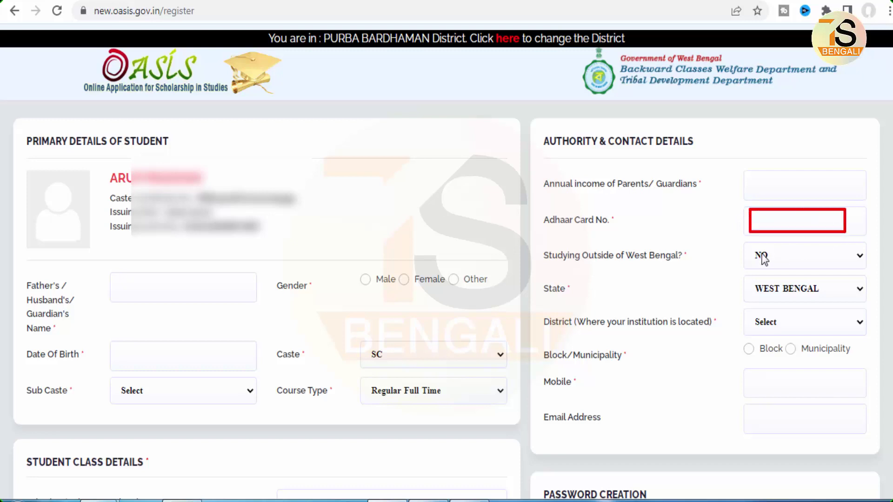
{"action": "left_click_drag", "start_coordinate": [540, 247], "coordinate": [705, 267]}
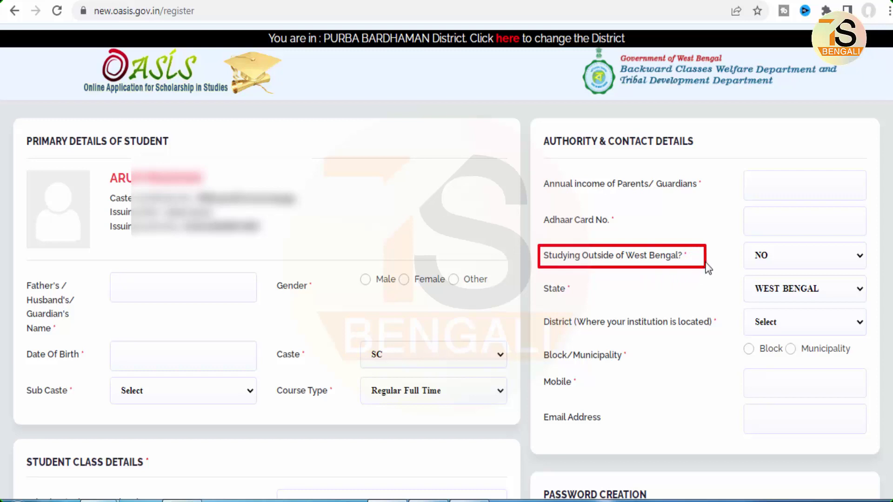
{"action": "left_click_drag", "start_coordinate": [747, 243], "coordinate": [777, 265]}
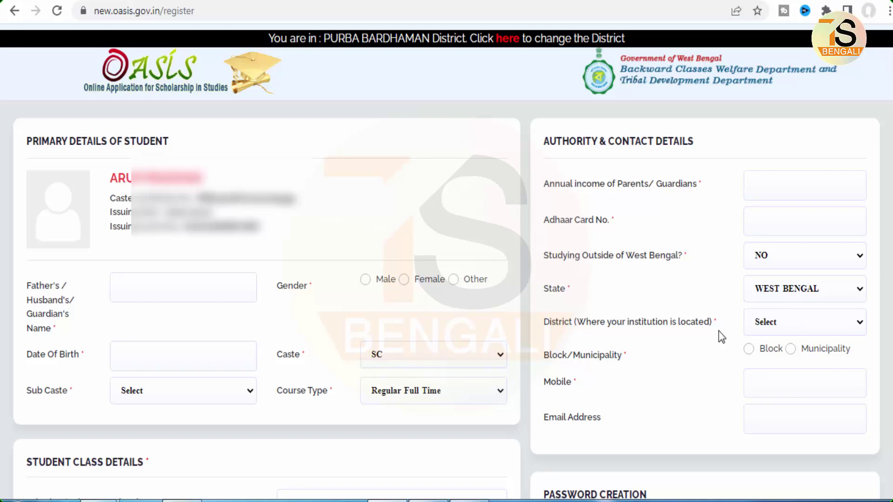
{"action": "left_click", "coordinate": [778, 329]}
{"action": "left_click", "coordinate": [775, 355]}
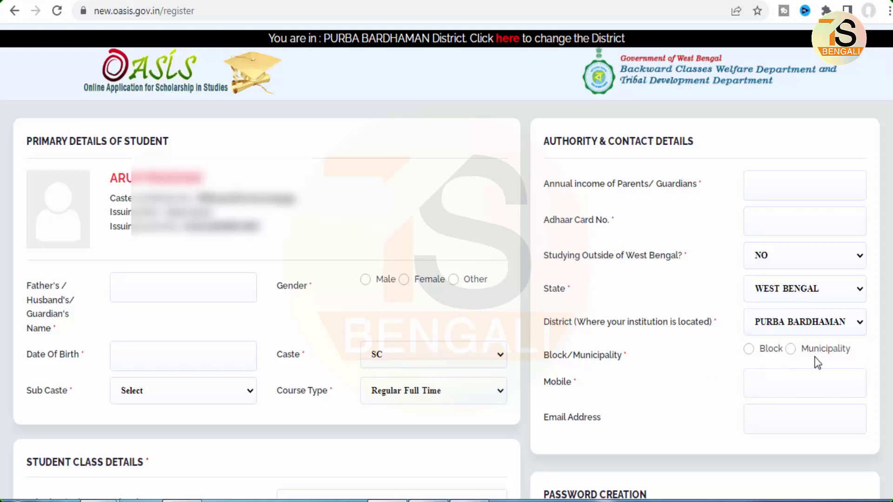
Step: Choose Block instead of Municipality for the institution and set the block to Katwa - I
{"action": "left_click", "coordinate": [748, 349]}
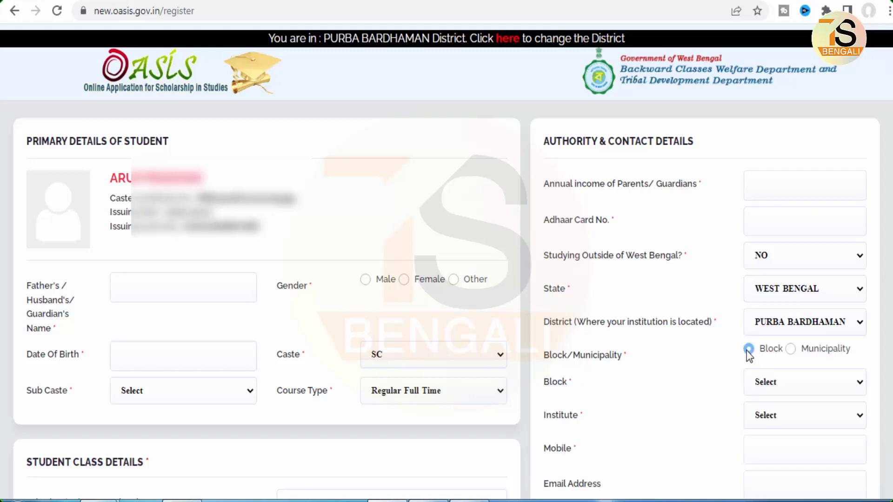
{"action": "left_click", "coordinate": [802, 385]}
{"action": "left_click", "coordinate": [693, 380]}
{"action": "left_click", "coordinate": [790, 421]}
{"action": "left_click", "coordinate": [775, 385]}
{"action": "left_click", "coordinate": [775, 385]}
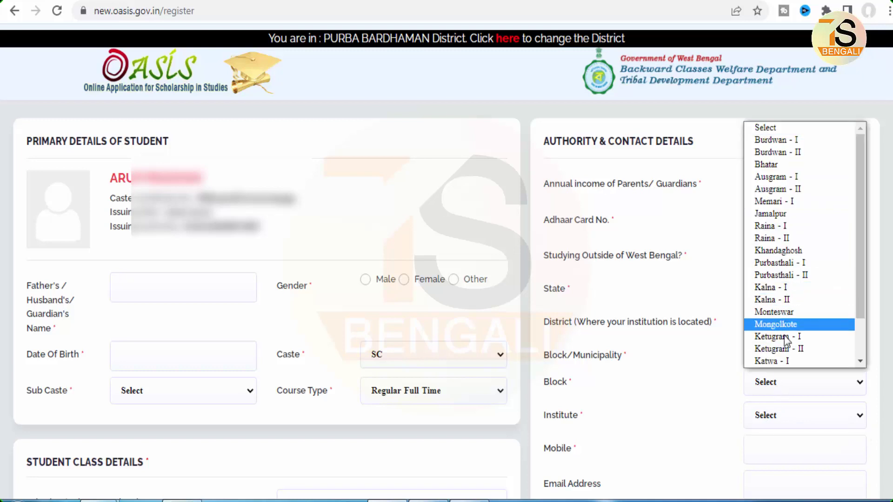
{"action": "left_click", "coordinate": [777, 361]}
Step: Look through the institutes offered for the Katwa - I block in the authority and contact details
{"action": "scroll", "coordinate": [711, 393], "scroll_direction": "down", "scroll_amount": 3}
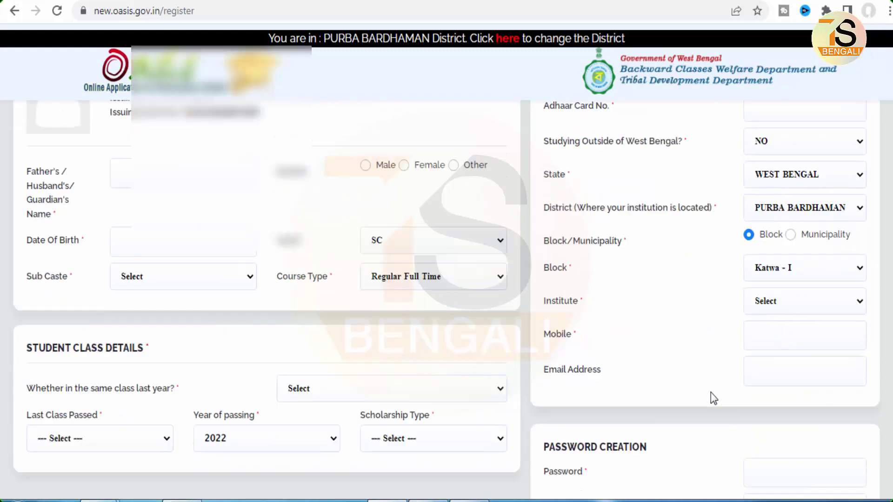
{"action": "left_click", "coordinate": [777, 274]}
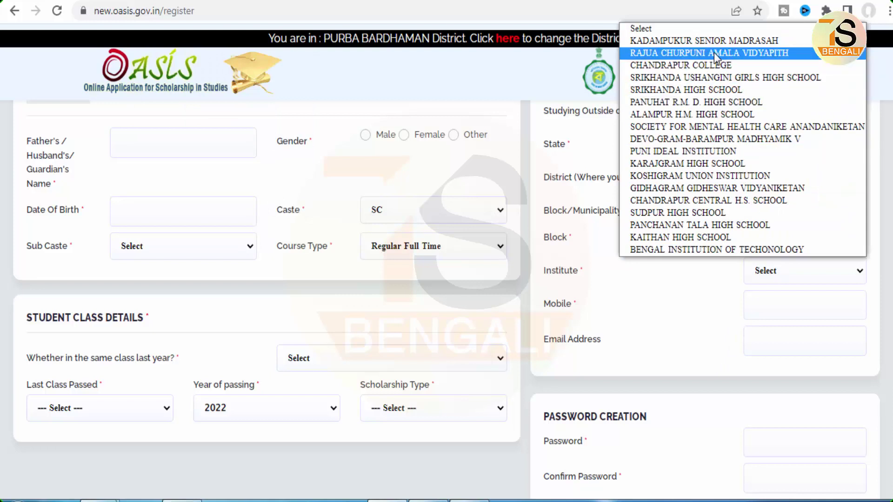
{"action": "left_click", "coordinate": [772, 274]}
{"action": "left_click", "coordinate": [774, 271]}
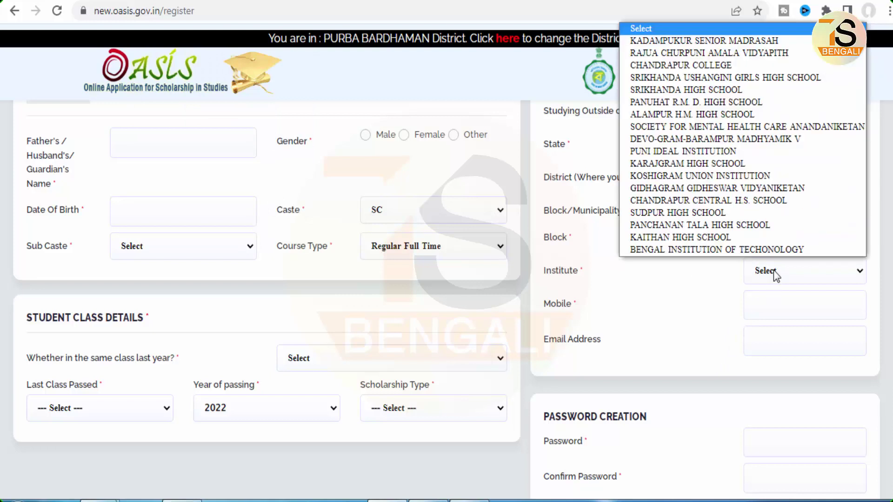
{"action": "left_click", "coordinate": [702, 282]}
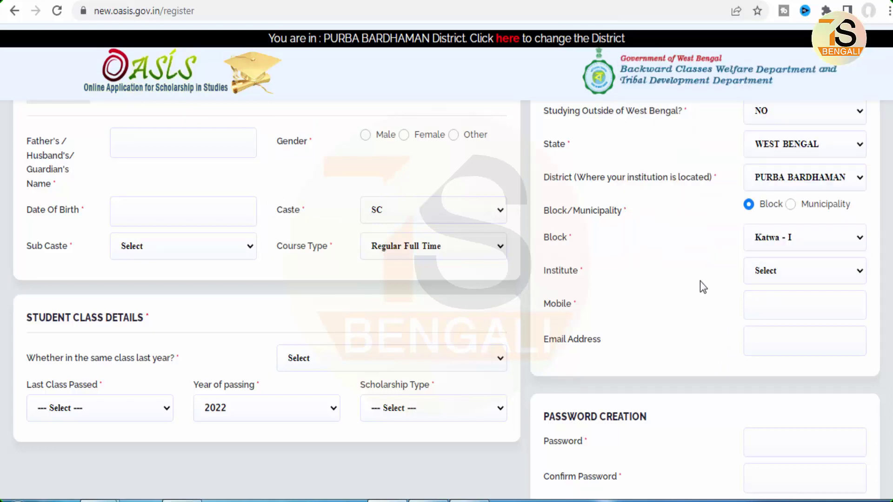
{"action": "left_click_drag", "start_coordinate": [747, 293], "coordinate": [831, 320]}
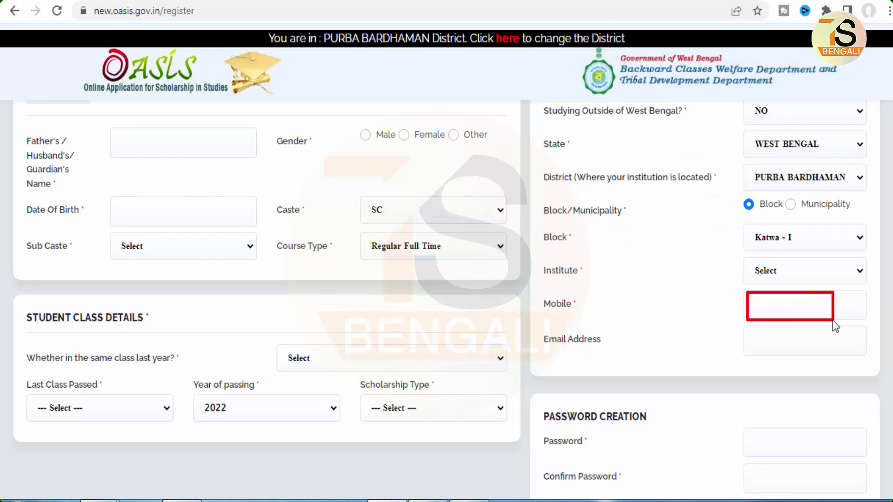
Step: In the student class details, answer NO to being in the same class last year and set the last class passed to VIII
{"action": "scroll", "coordinate": [651, 340], "scroll_direction": "down", "scroll_amount": 3}
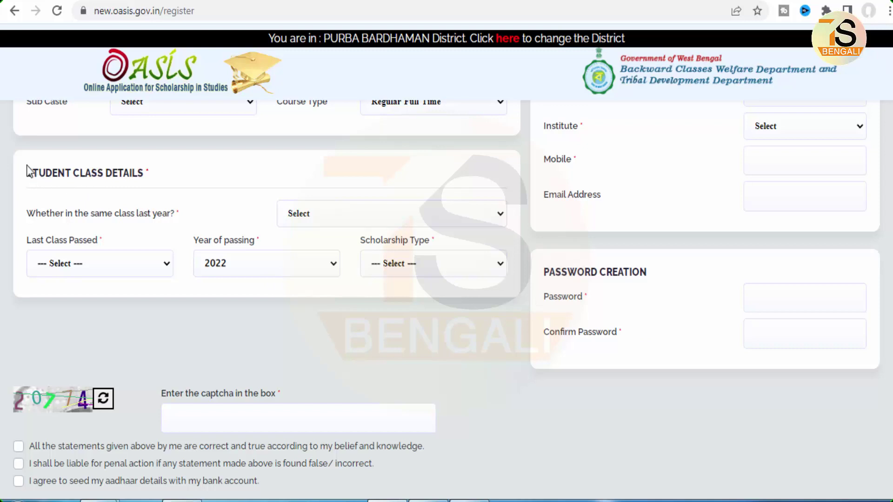
{"action": "left_click_drag", "start_coordinate": [27, 175], "coordinate": [154, 186]}
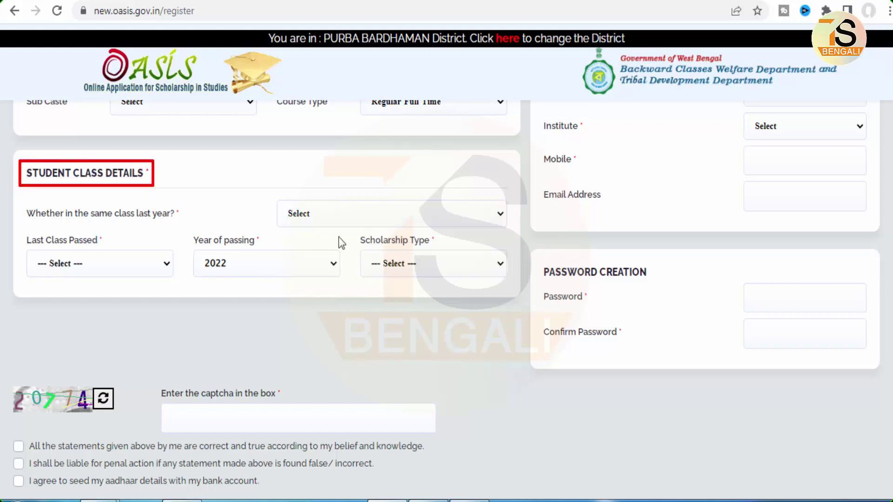
{"action": "mouse_move", "coordinate": [21, 203]}
{"action": "left_mouse_down"}
{"action": "mouse_move", "coordinate": [73, 221]}
{"action": "mouse_move", "coordinate": [185, 225]}
{"action": "left_mouse_up"}
{"action": "key", "text": "Escape"}
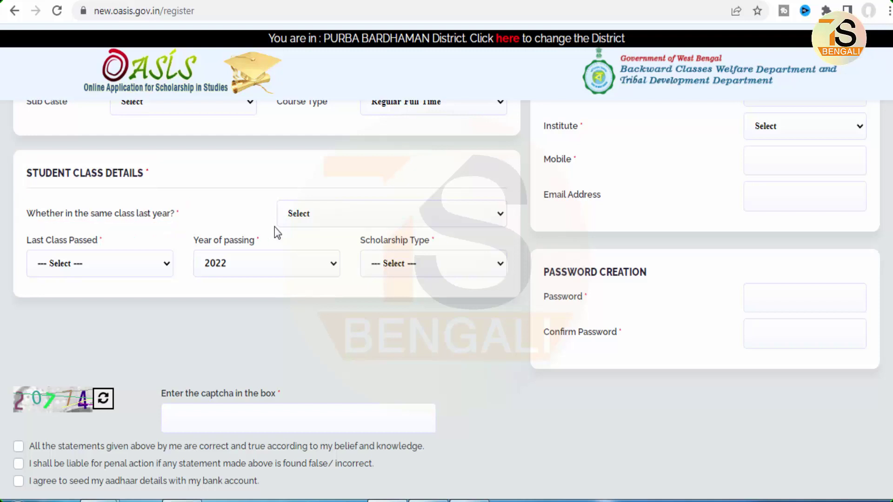
{"action": "left_click", "coordinate": [341, 213]}
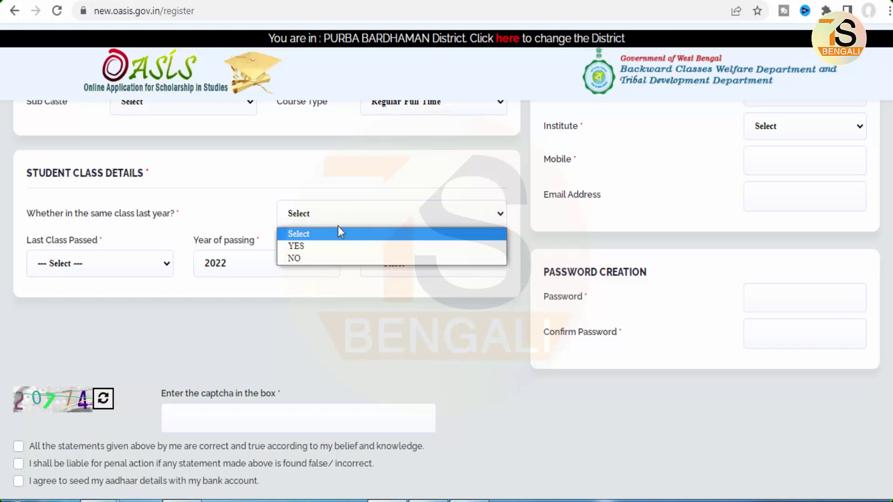
{"action": "left_click", "coordinate": [323, 259]}
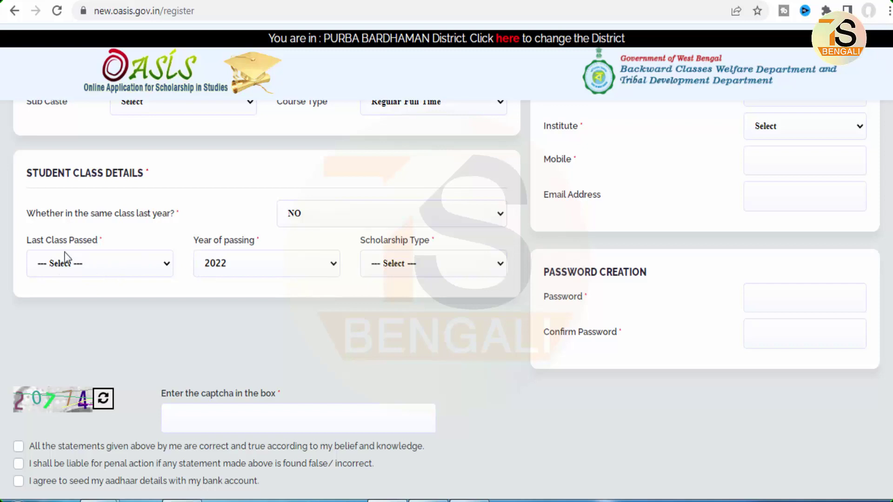
{"action": "left_click", "coordinate": [124, 263]}
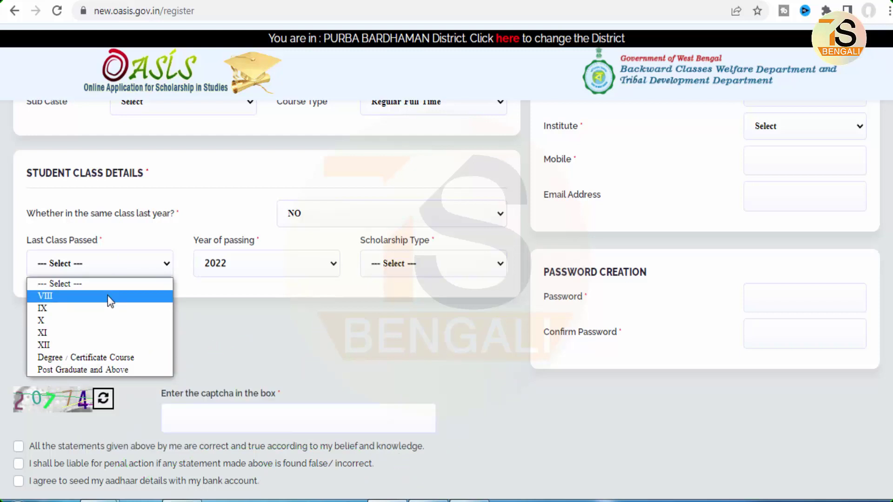
{"action": "left_click", "coordinate": [60, 297]}
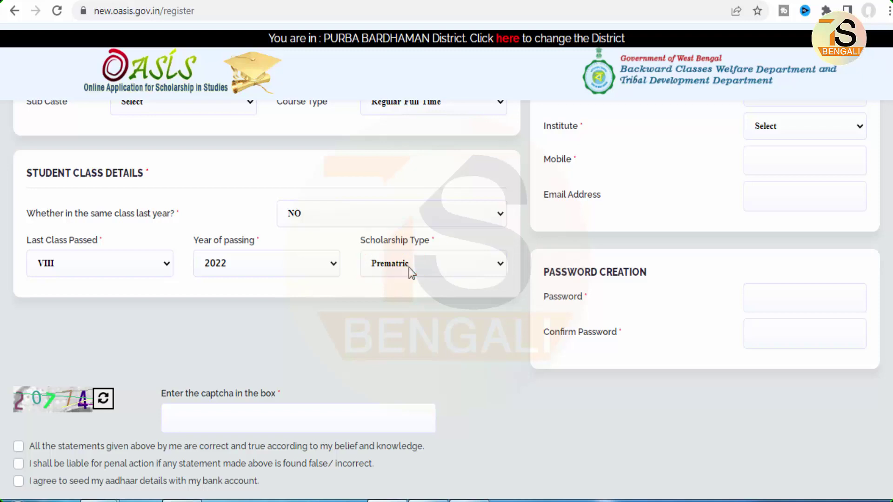
Step: Try X as the last class passed to check the scholarship type, and set it back to VIII
{"action": "left_click", "coordinate": [99, 269]}
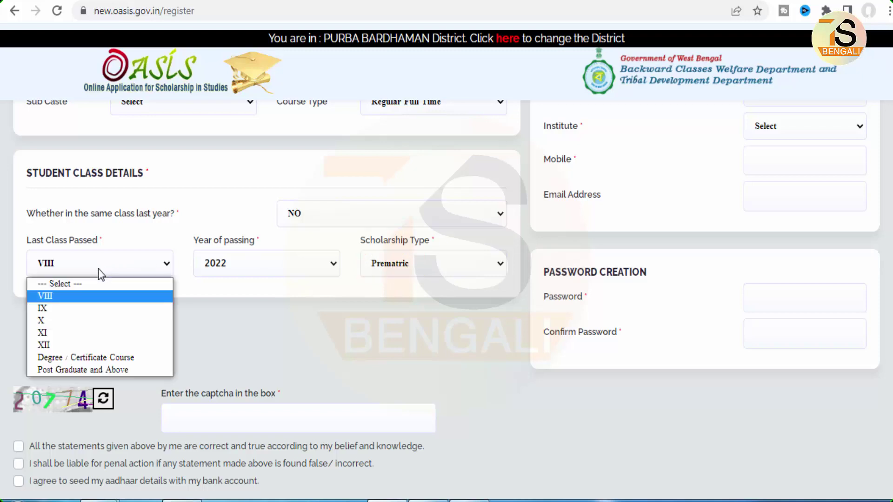
{"action": "left_click", "coordinate": [87, 319]}
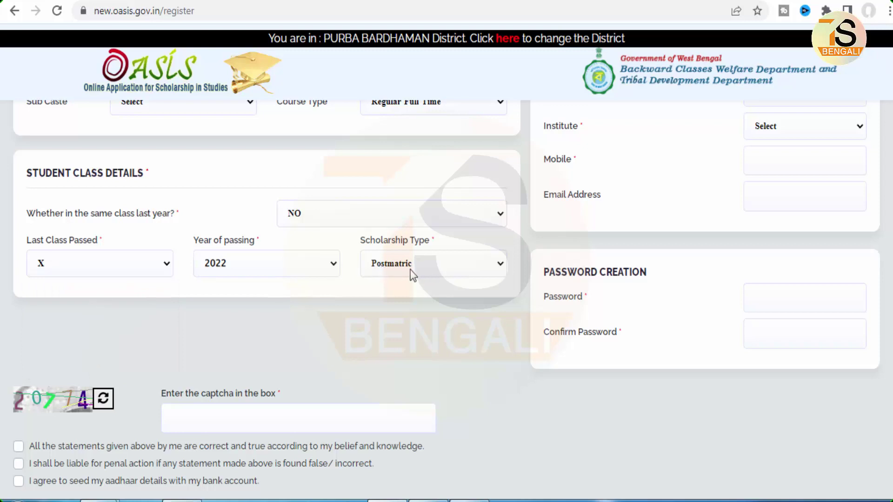
{"action": "left_click", "coordinate": [87, 263]}
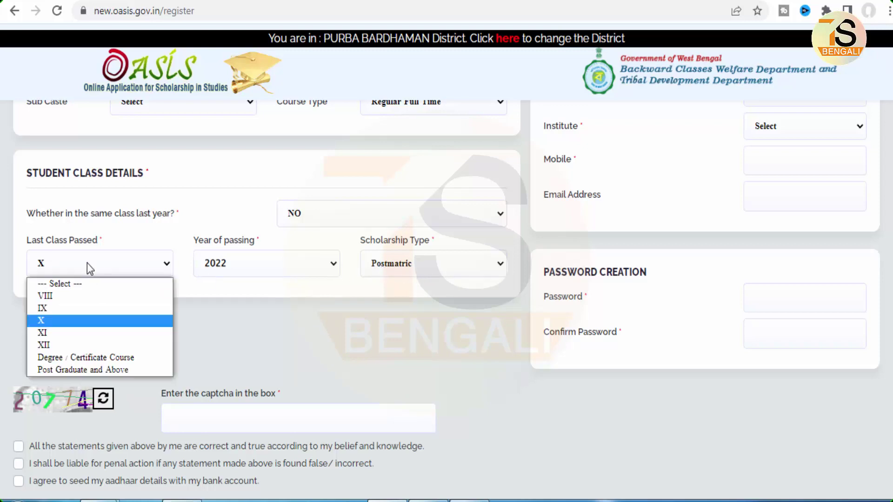
{"action": "left_click", "coordinate": [76, 295]}
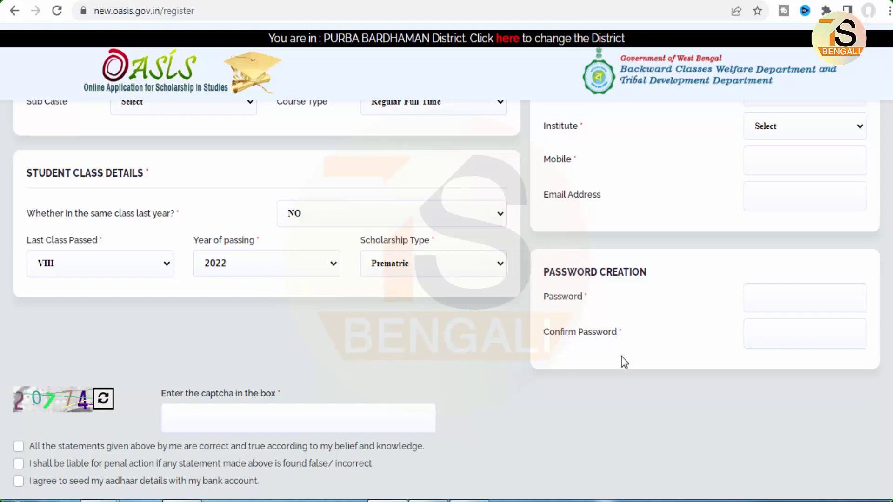
Step: Fill in the password, its confirmation and the captcha, accept the three declarations and submit the registration
{"action": "left_click_drag", "start_coordinate": [749, 283], "coordinate": [851, 307]}
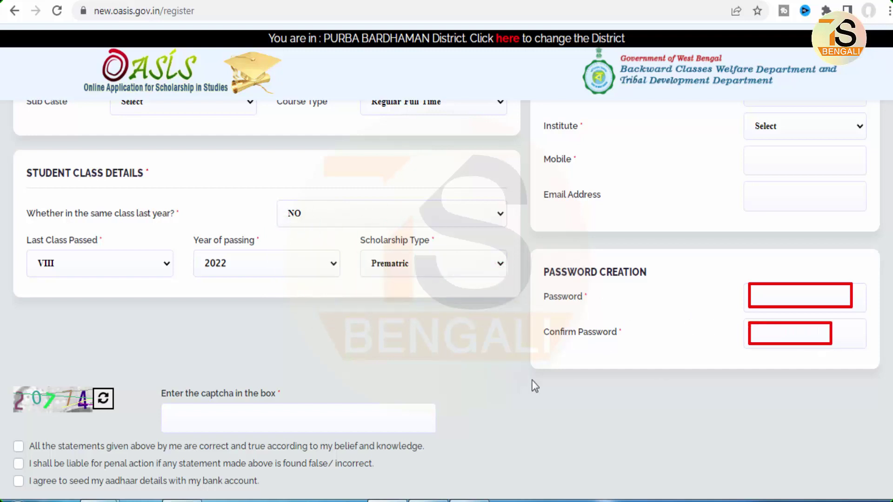
{"action": "scroll", "coordinate": [395, 367], "scroll_direction": "down", "scroll_amount": 2}
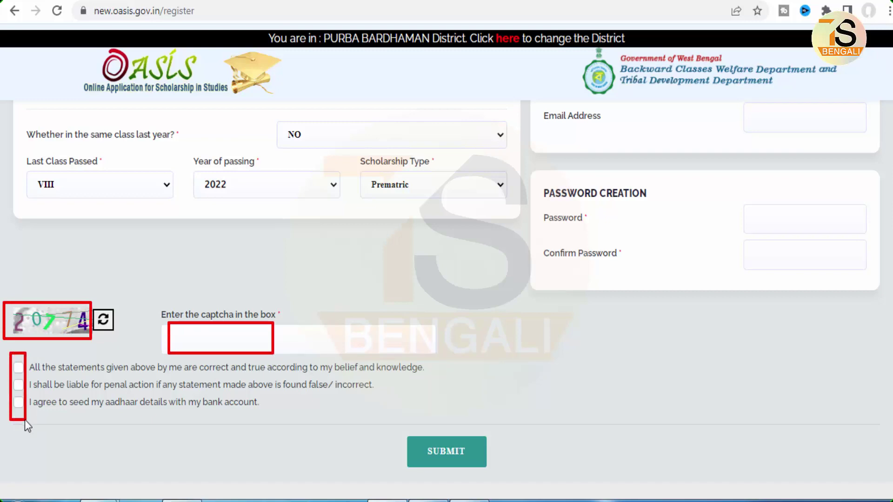
{"action": "left_click", "coordinate": [20, 402]}
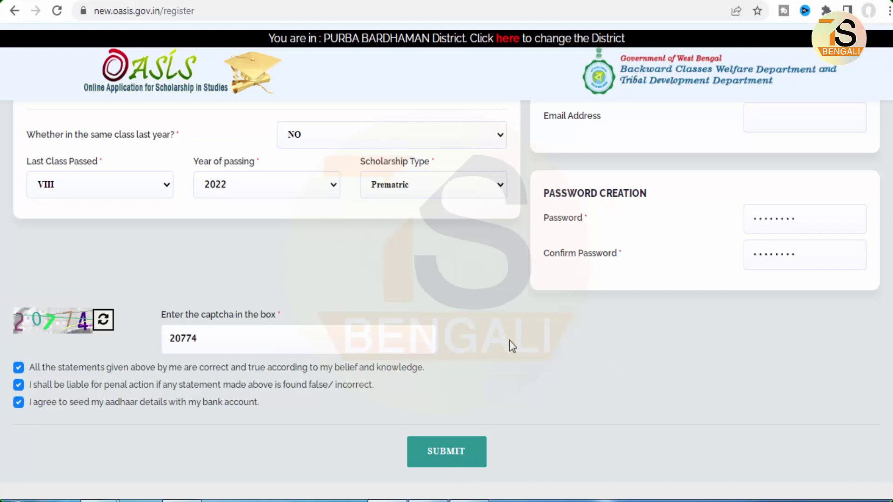
{"action": "left_click", "coordinate": [463, 453]}
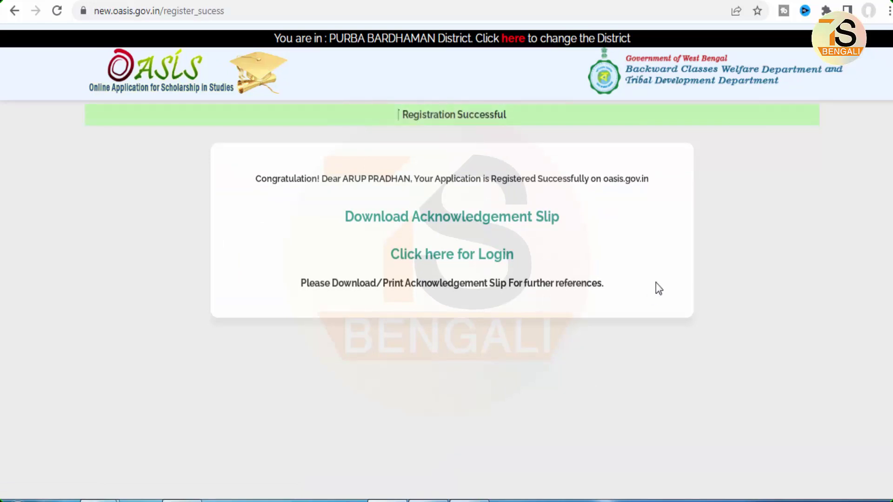
Step: Download the acknowledgement slip of the registration, view it and close it
{"action": "left_click_drag", "start_coordinate": [337, 202], "coordinate": [573, 231]}
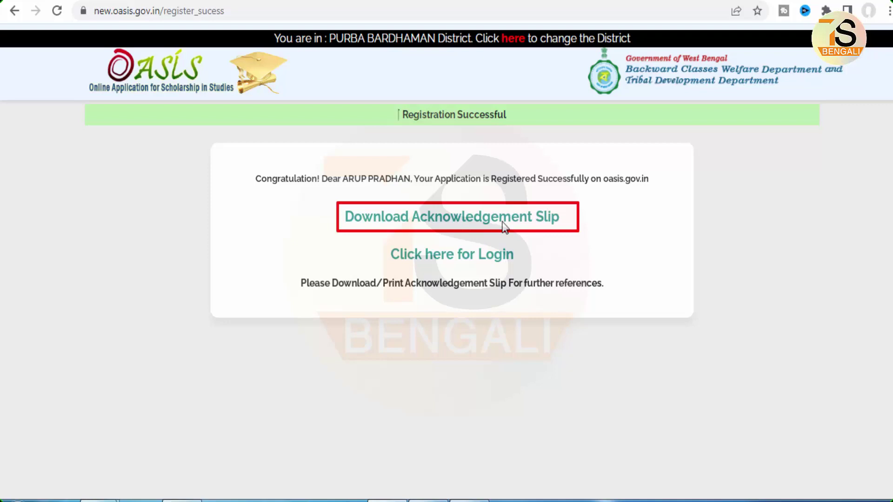
{"action": "left_click", "coordinate": [372, 218]}
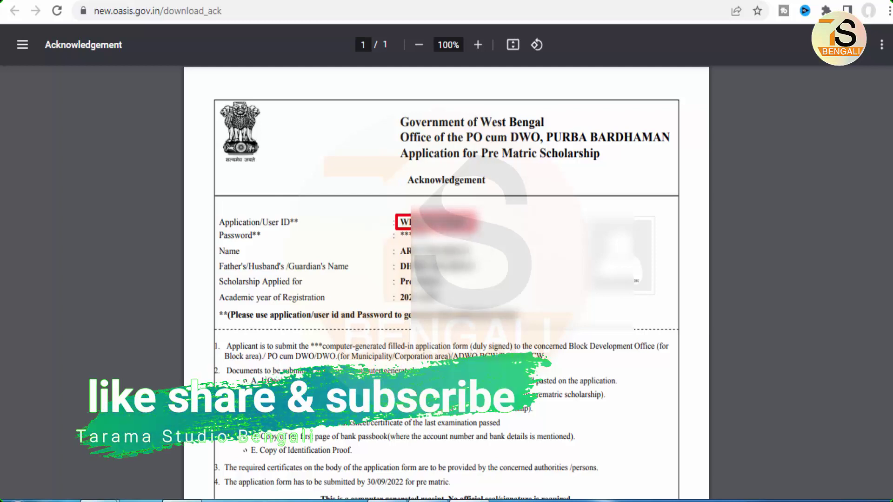
{"action": "key", "text": "ctrl+w"}
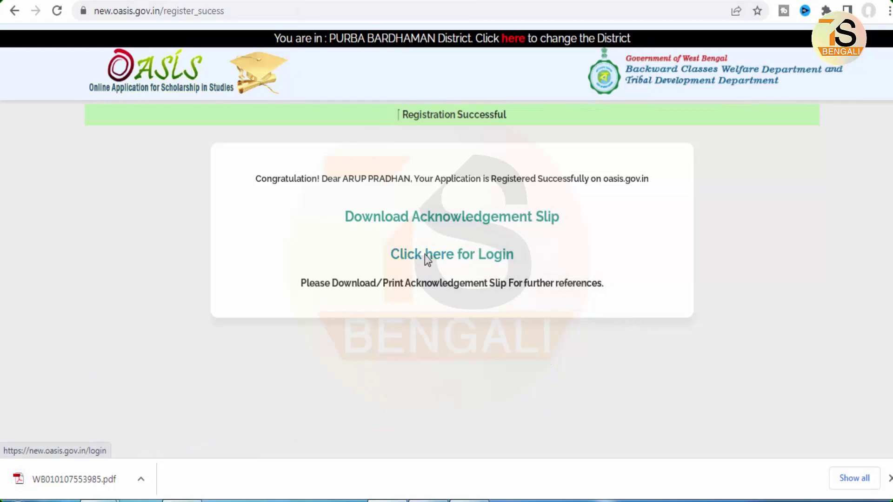
Step: Log in through the registered student's login on the OASIS home page and open Step 1 - Further Details
{"action": "left_click", "coordinate": [419, 259]}
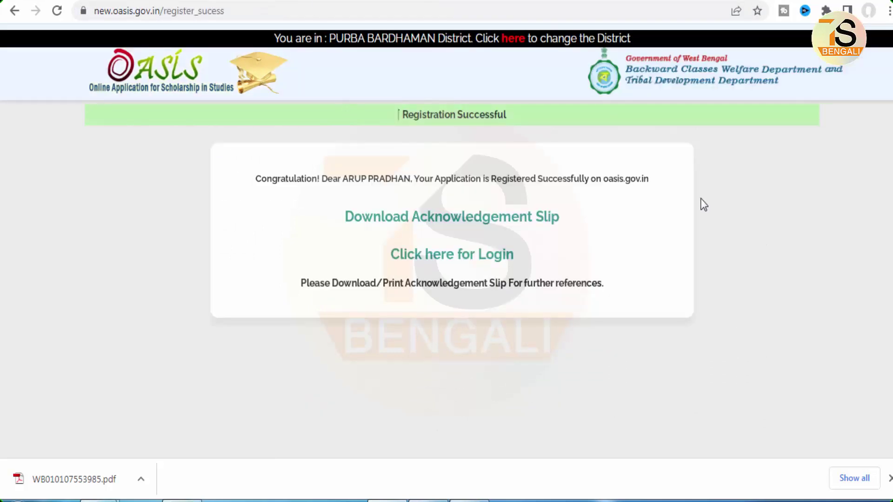
{"action": "left_click", "coordinate": [177, 1]}
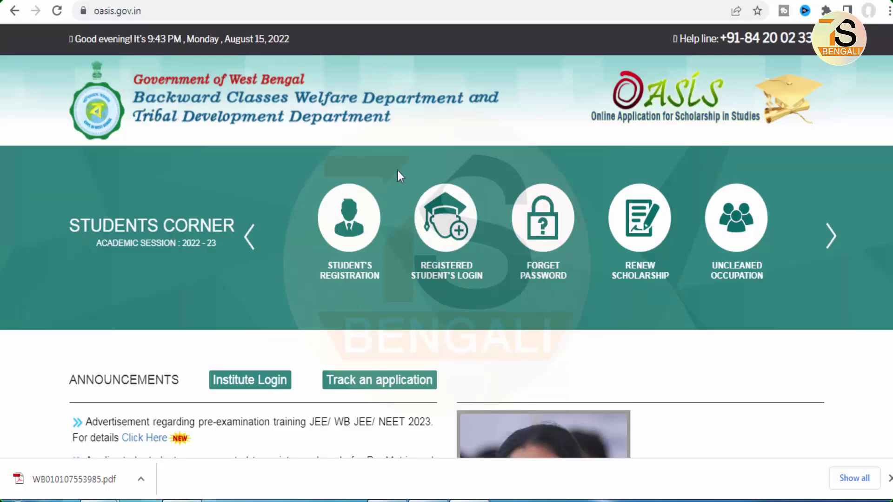
{"action": "left_click", "coordinate": [456, 233]}
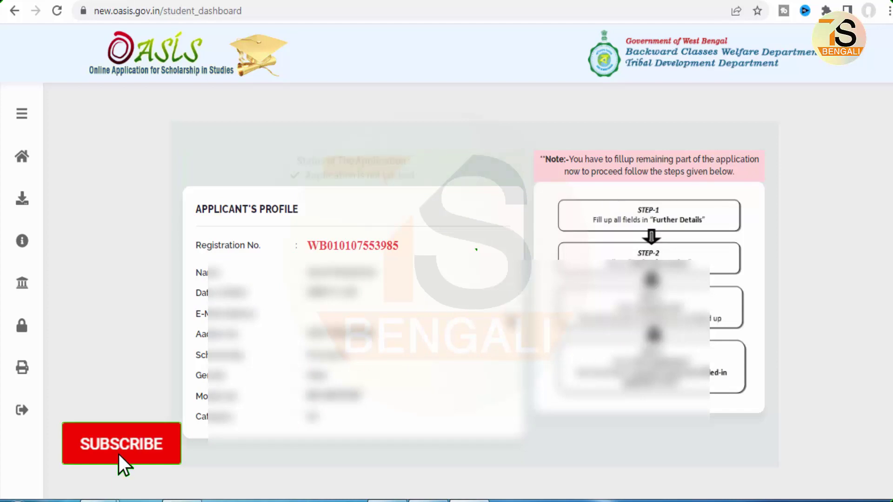
{"action": "mouse_move", "coordinate": [26, 158]}
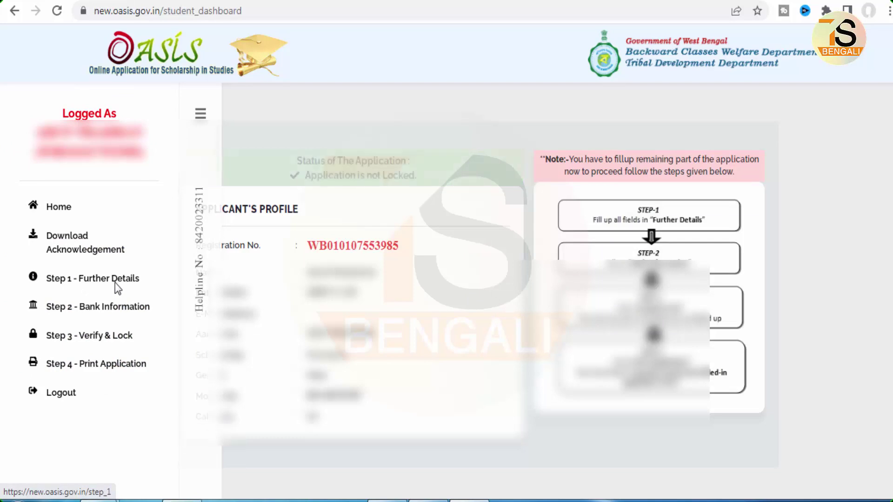
{"action": "left_click", "coordinate": [116, 284]}
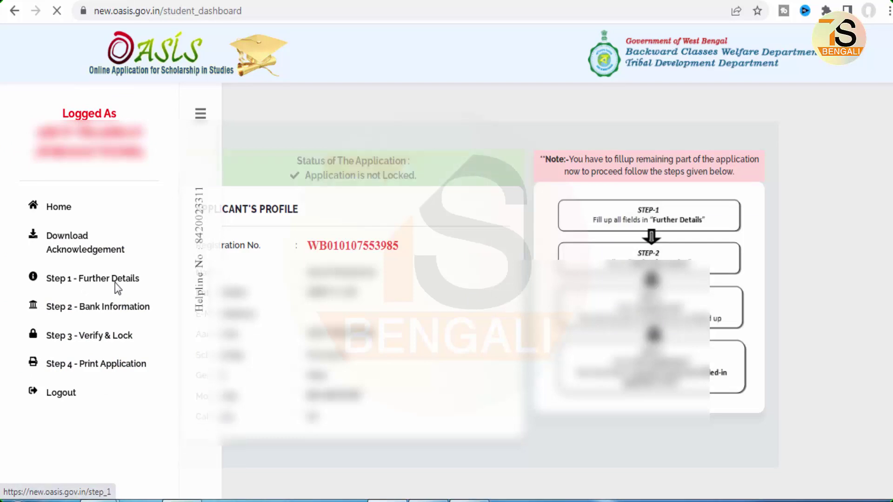